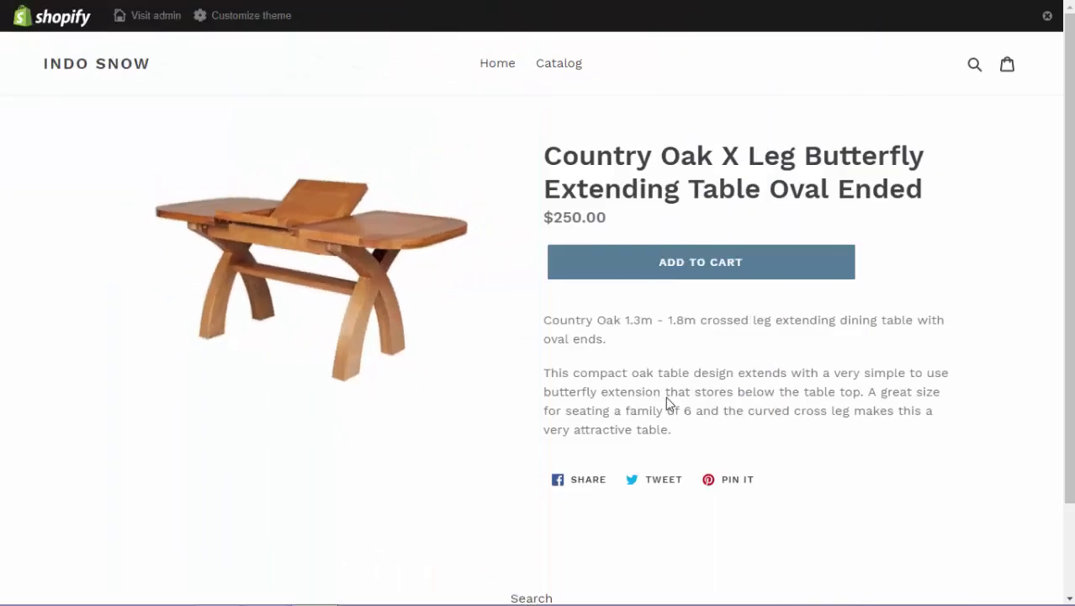
Buy the Country Oak X Leg Butterfly Extending Table in Shopify, completing the $271.26 checkout
left_click(720, 281)
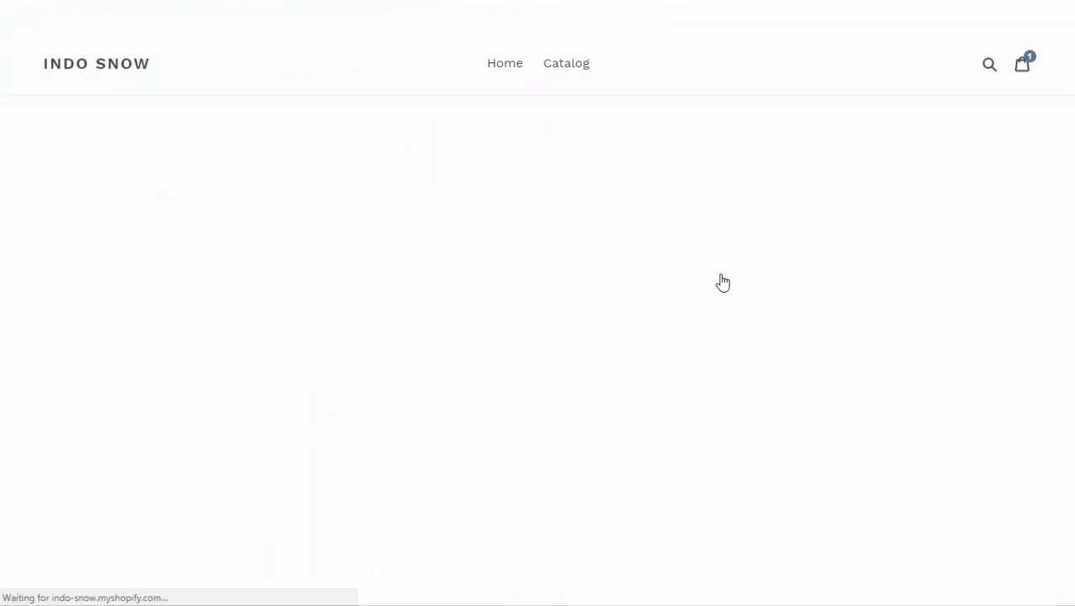
left_click(895, 508)
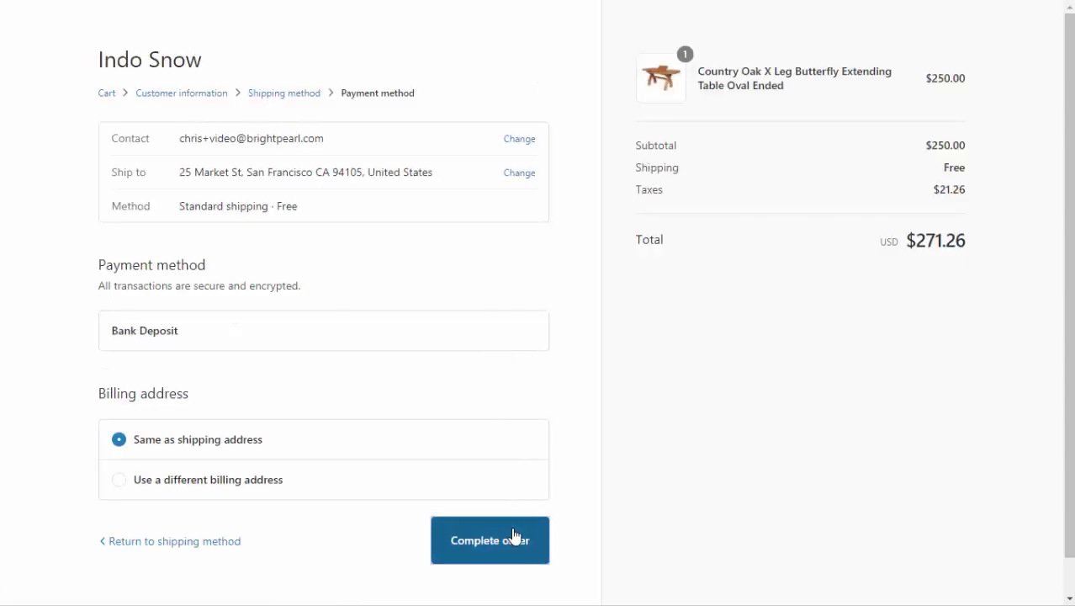
left_click(515, 537)
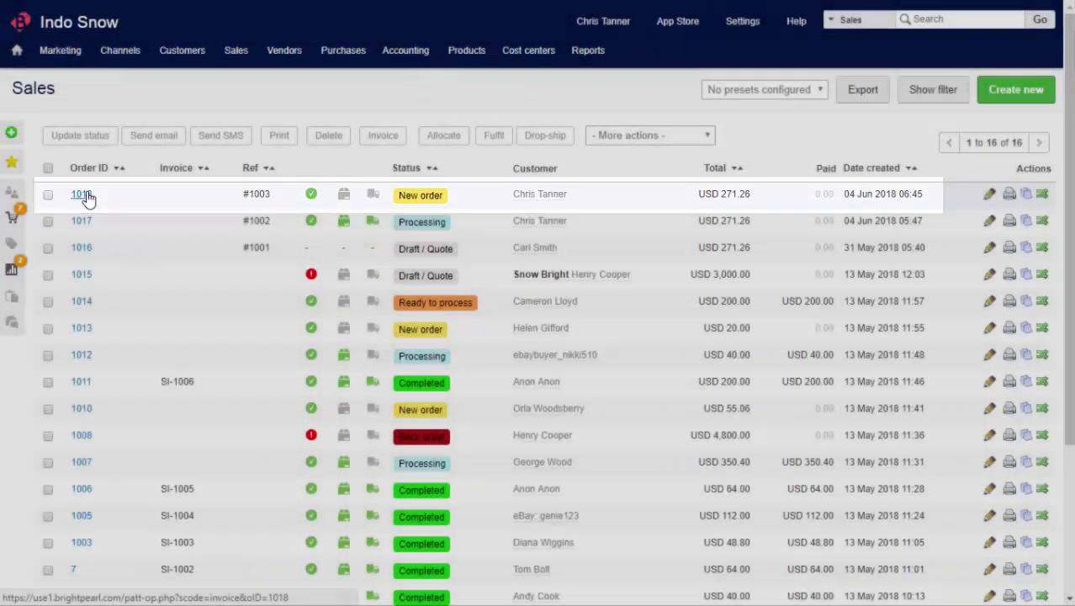
Open Brightpearl sales order 1018 for the oak table from the Sales list
left_click(85, 195)
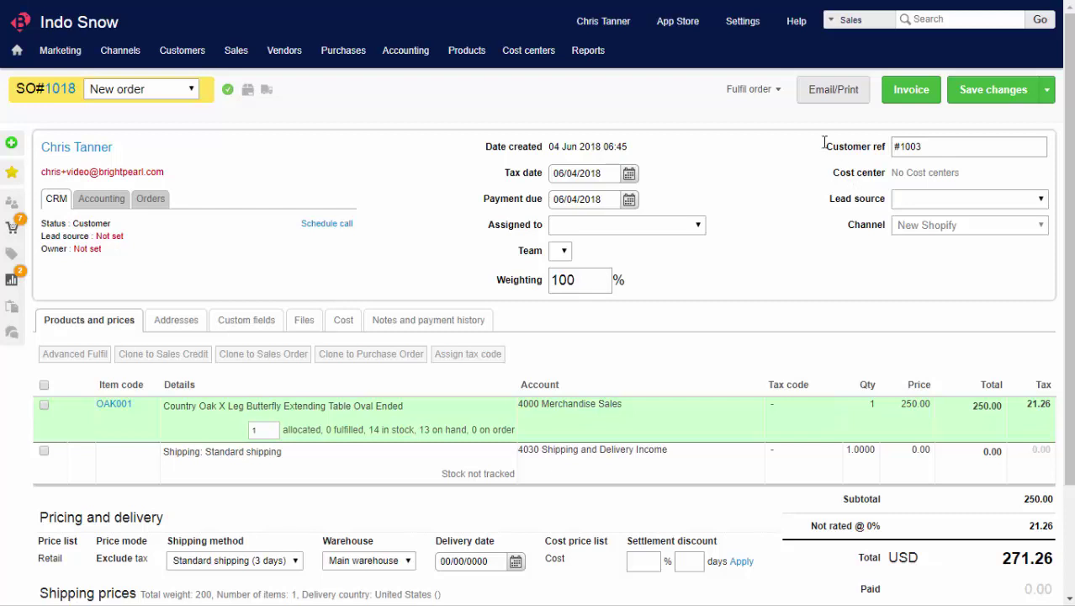
Start Partial/Advanced fulfil on order 1018, then close the Fulfil dialog without fulfilling
left_click(763, 94)
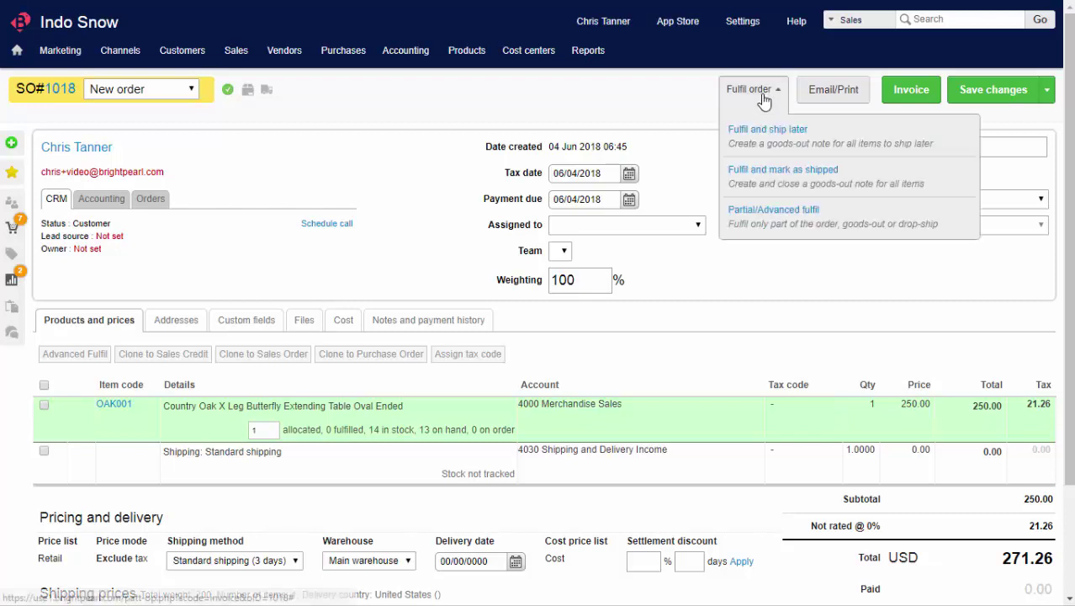
left_click(782, 210)
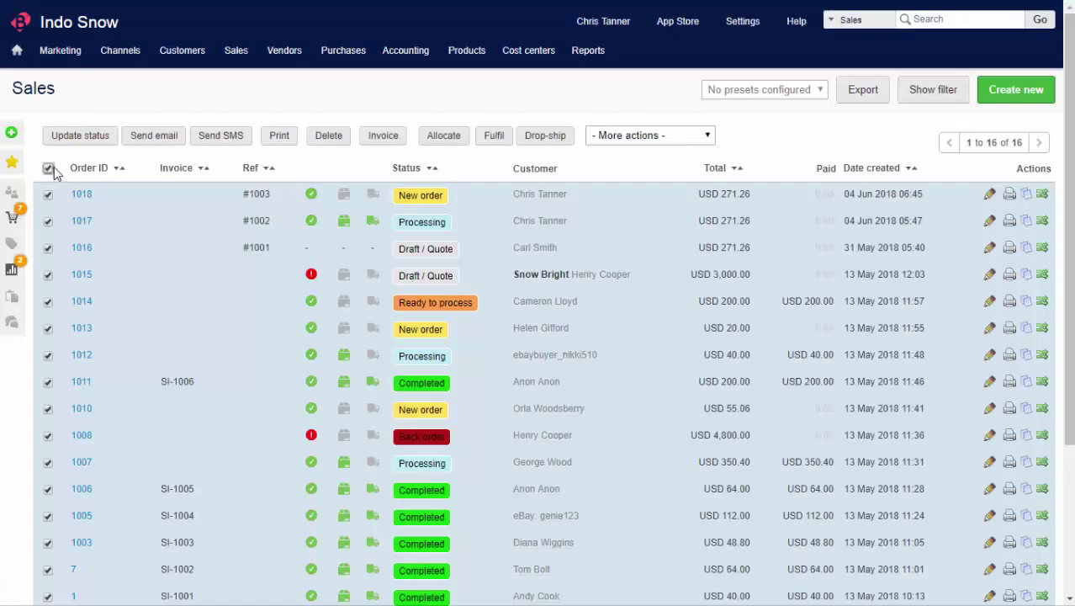
left_click(493, 136)
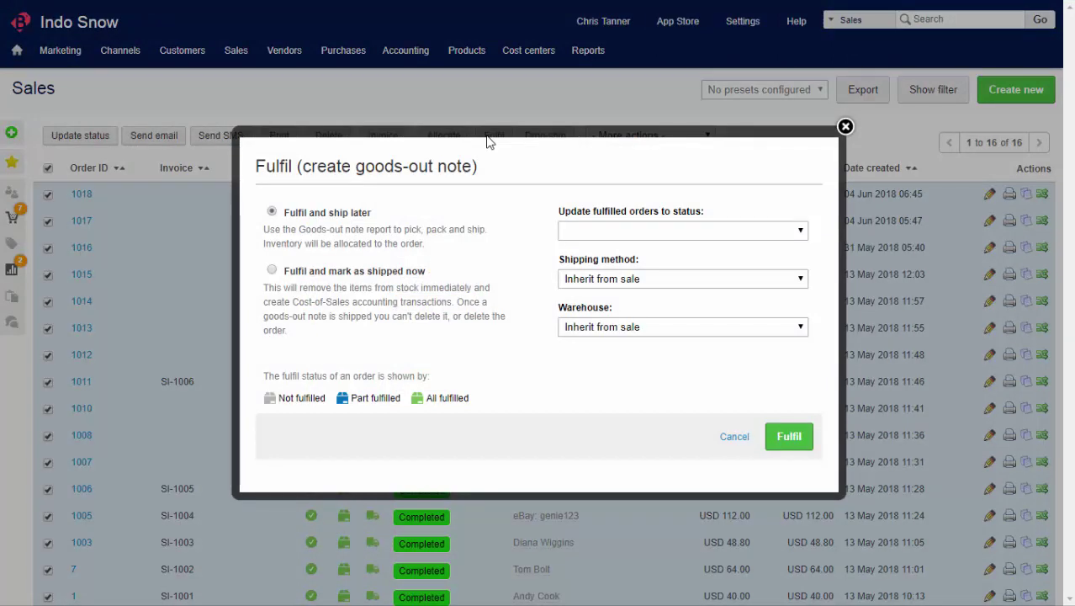
left_click(846, 127)
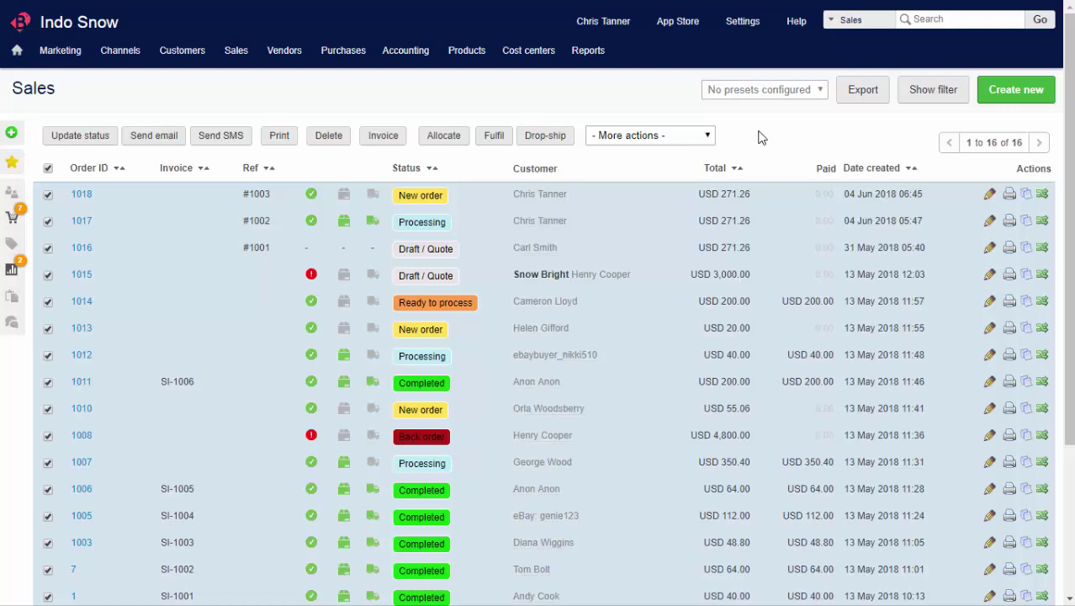
Open the drop-ship dialog, then mark goods-out note 1018/01 packed and shipped
left_click(551, 140)
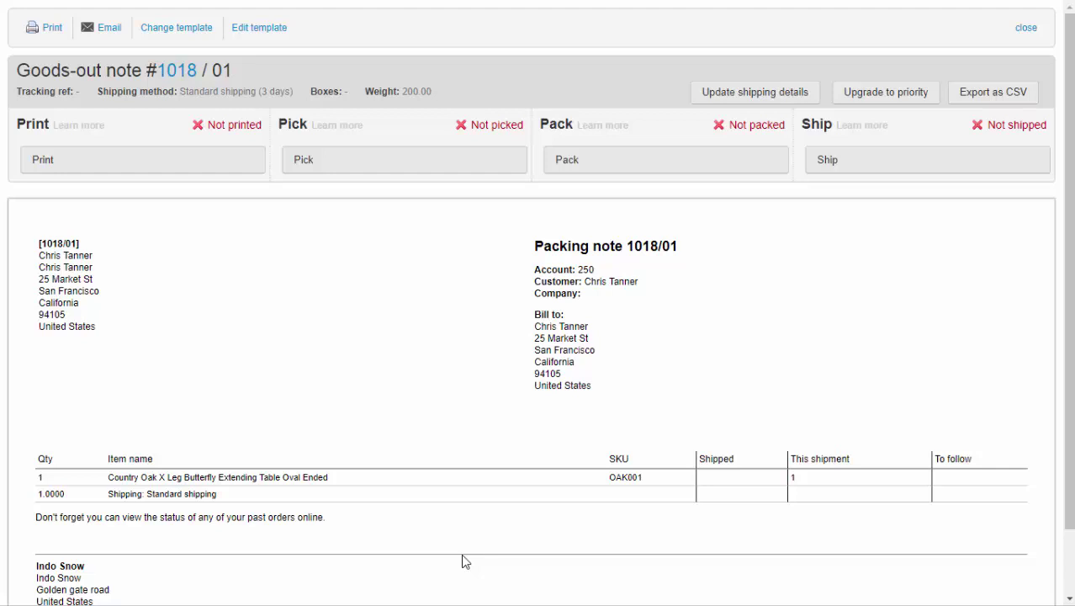
left_click(624, 172)
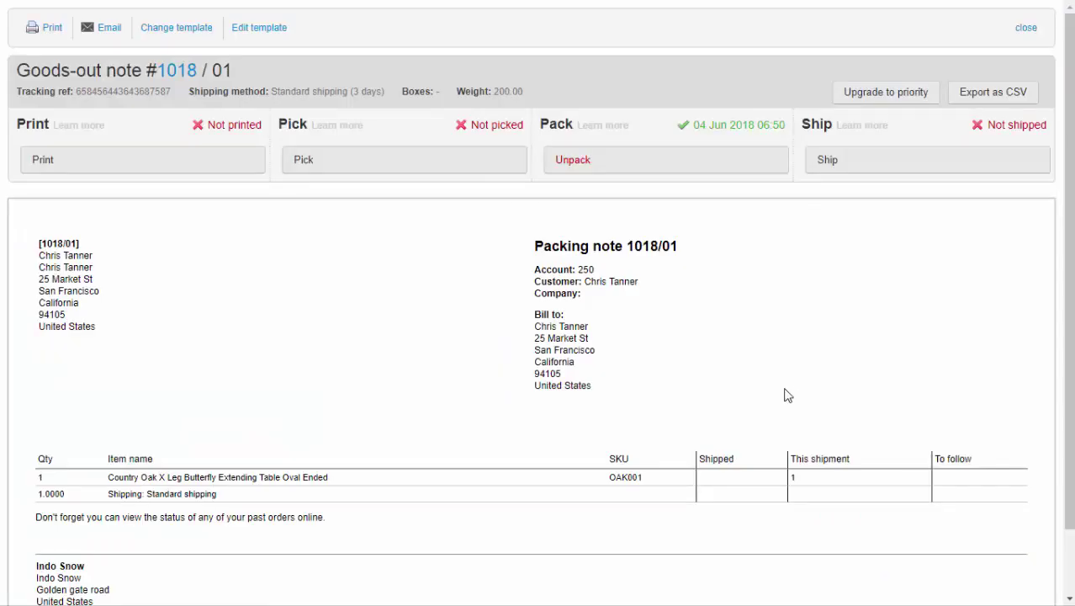
left_click(869, 172)
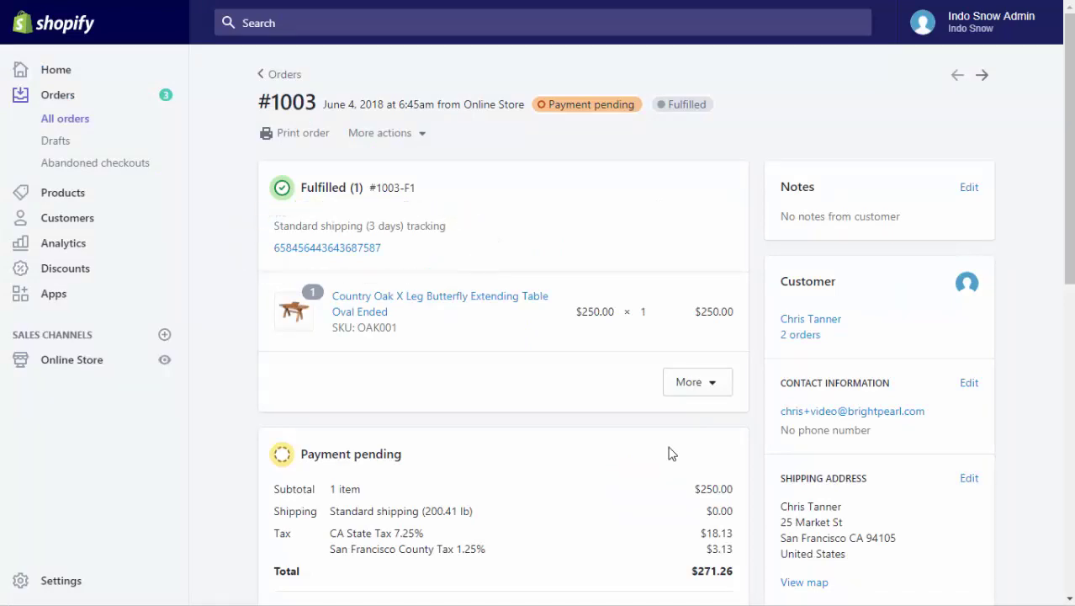
Scroll through Shopify order #1003 to check its Fulfilled status, tracking number and timeline
scroll(671, 453, "down", 3)
scroll(671, 454, "down", 5)
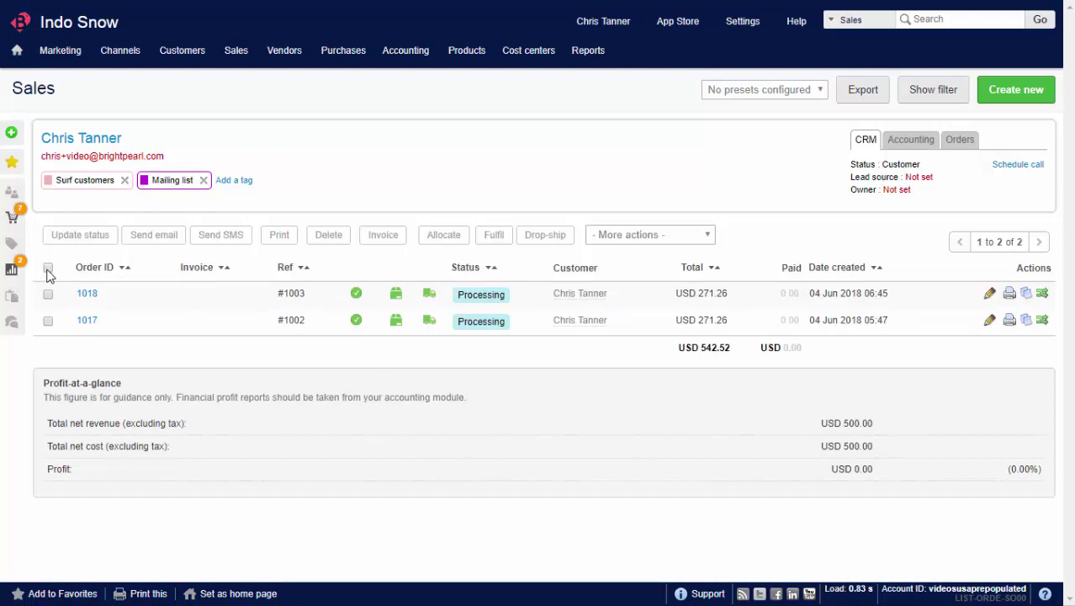
Select orders 1018 and 1017 together and invoice both at once
left_click(47, 269)
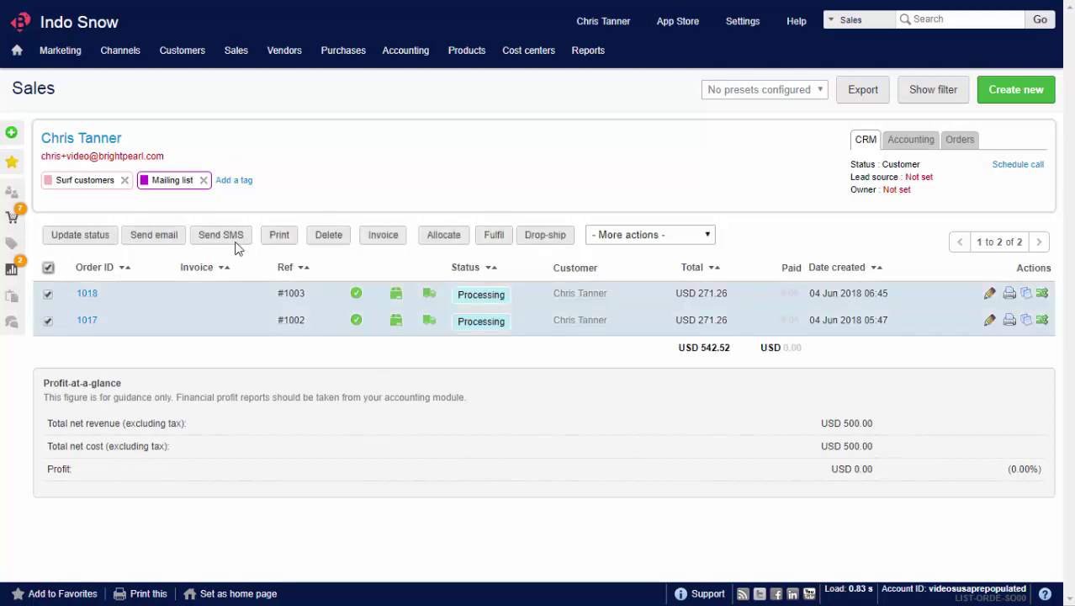
left_click(385, 236)
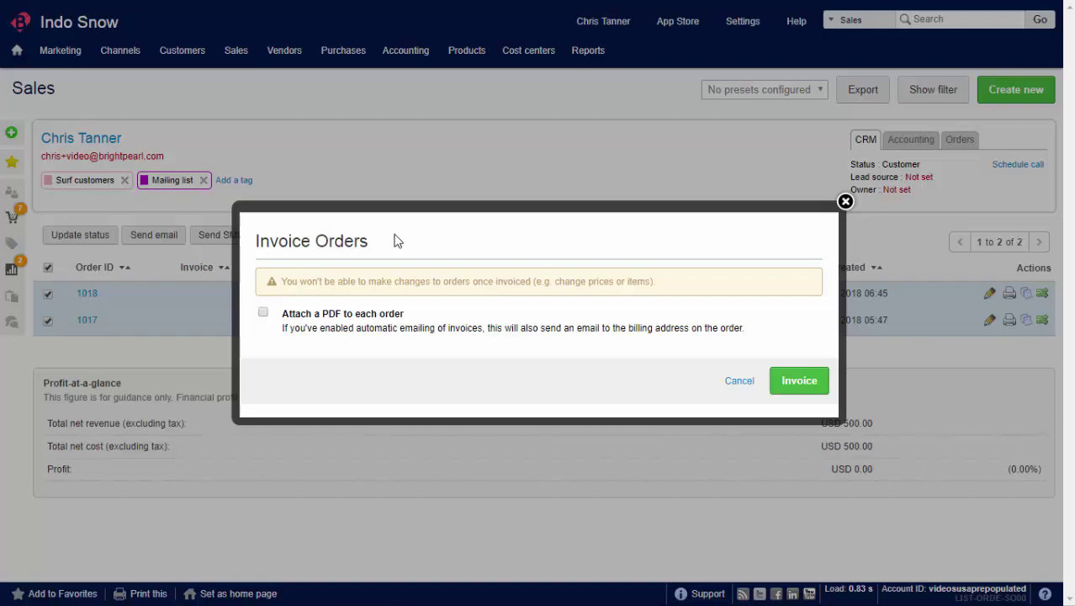
left_click(794, 381)
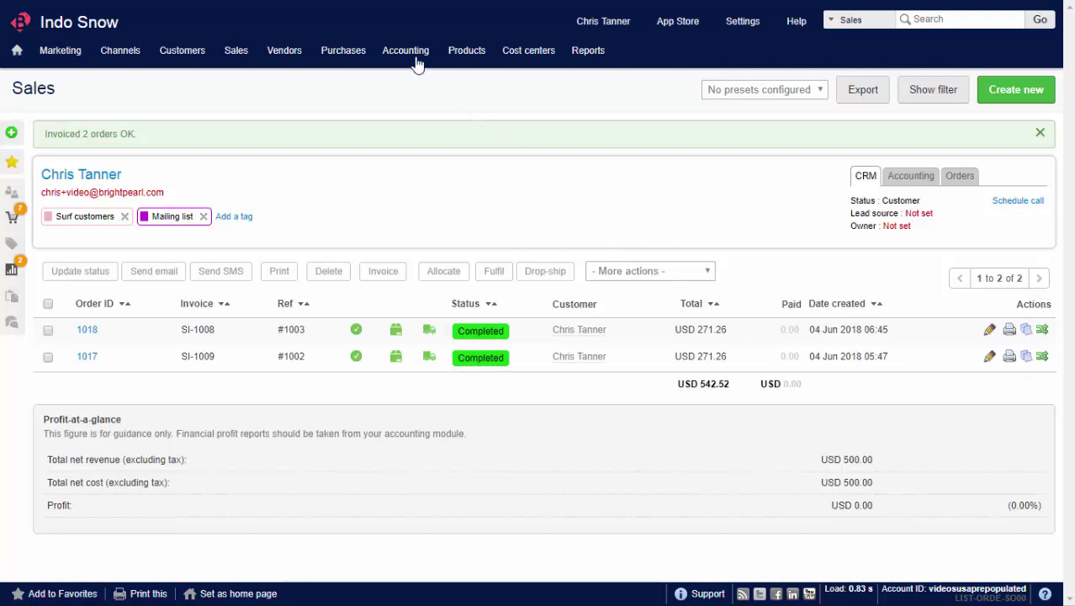
mouse_move(405, 51)
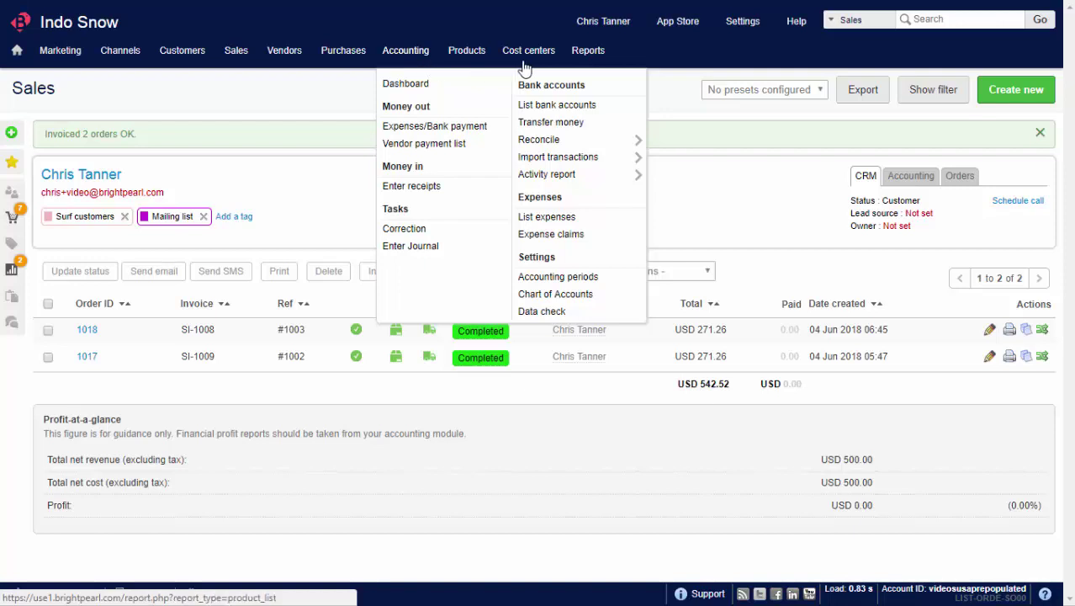
View the General Ledger, then the Income Statement with its accounting filters expanded
mouse_move(588, 51)
left_click(597, 107)
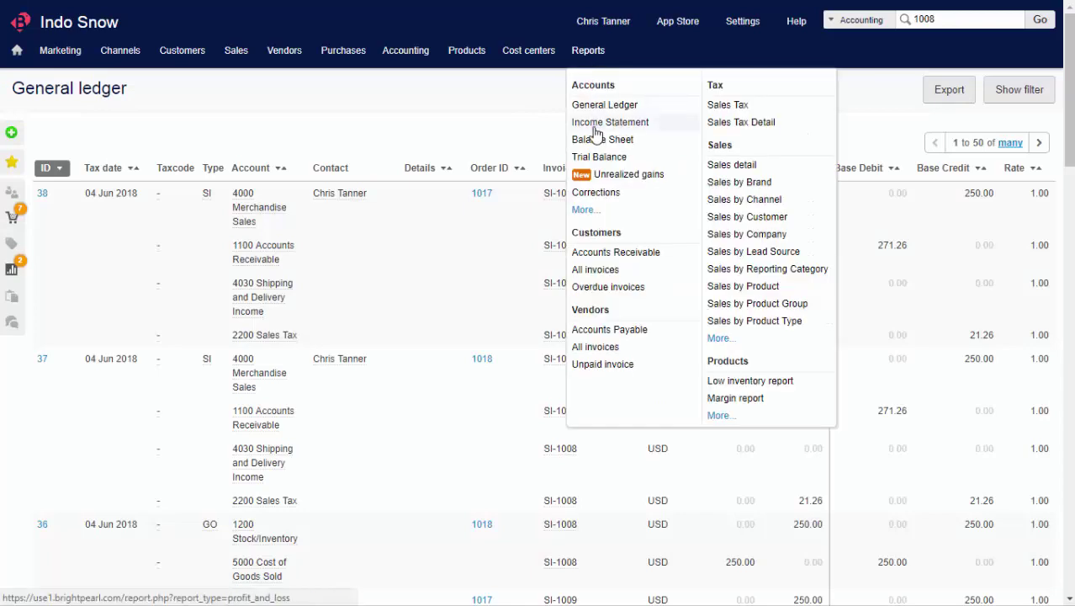
left_click(595, 137)
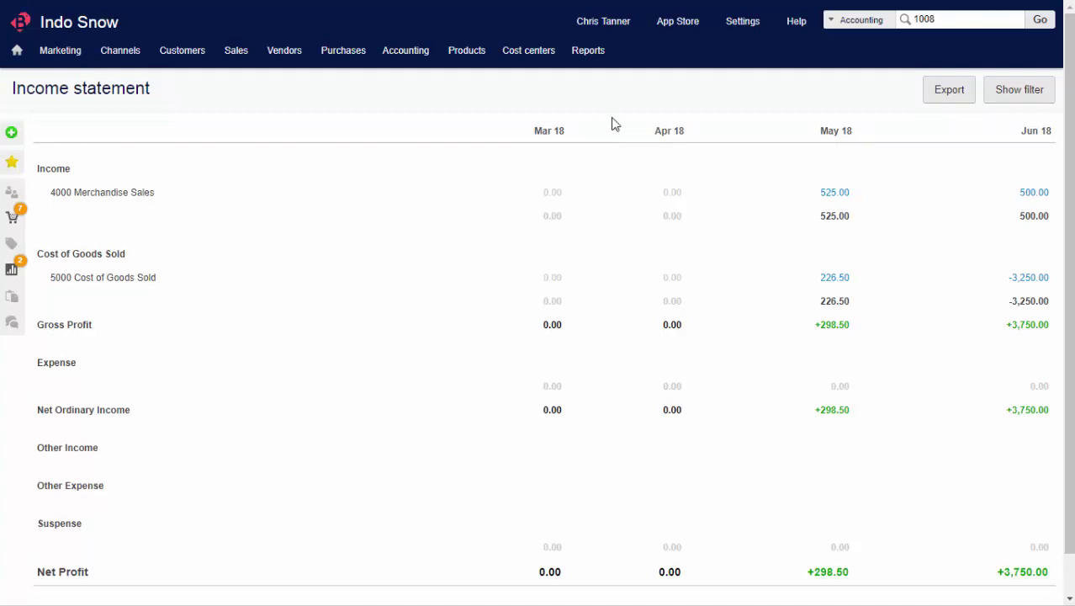
left_click(997, 96)
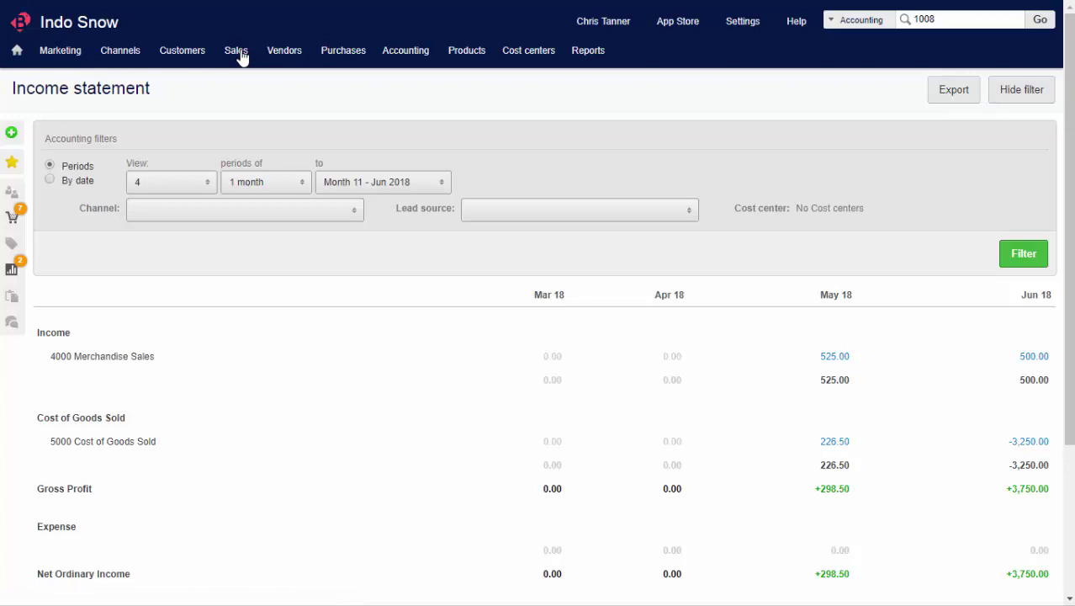
mouse_move(236, 51)
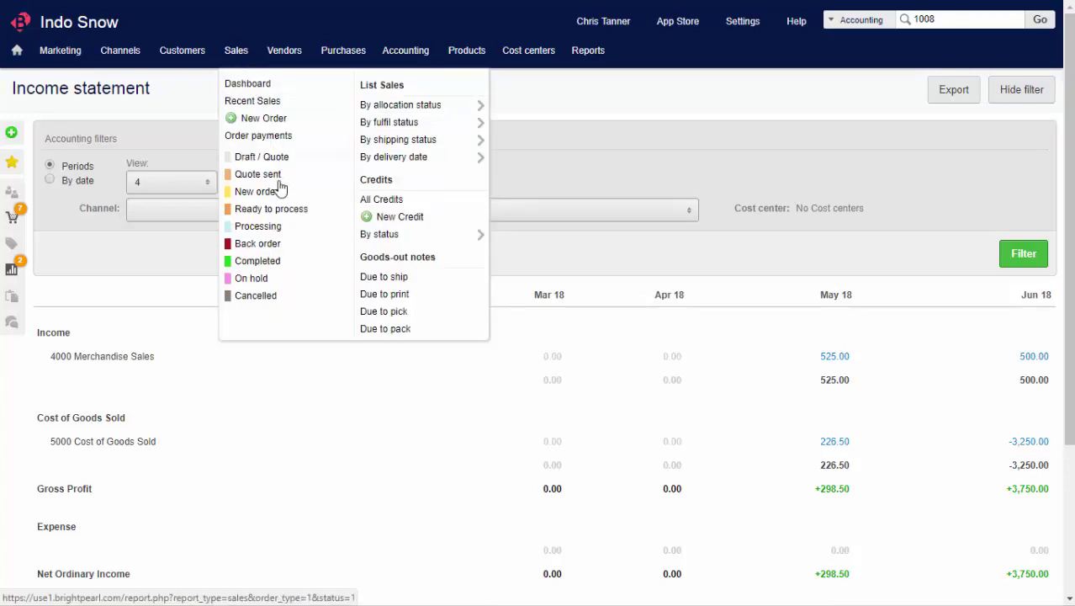
Open the Sales detail report showing order 1018 and expand its order and product filters
left_click(296, 280)
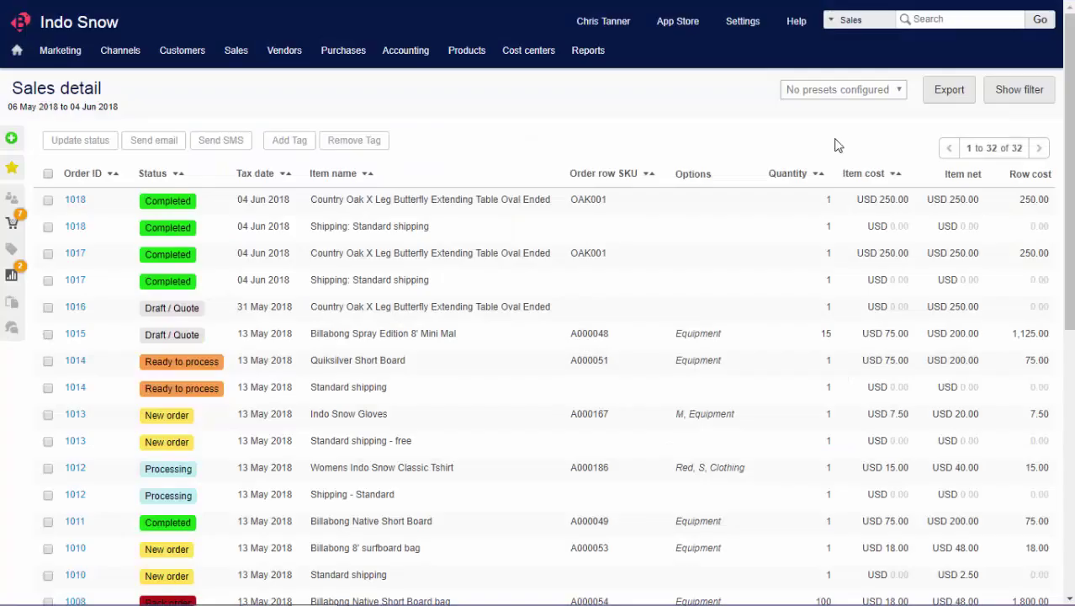
left_click(1010, 91)
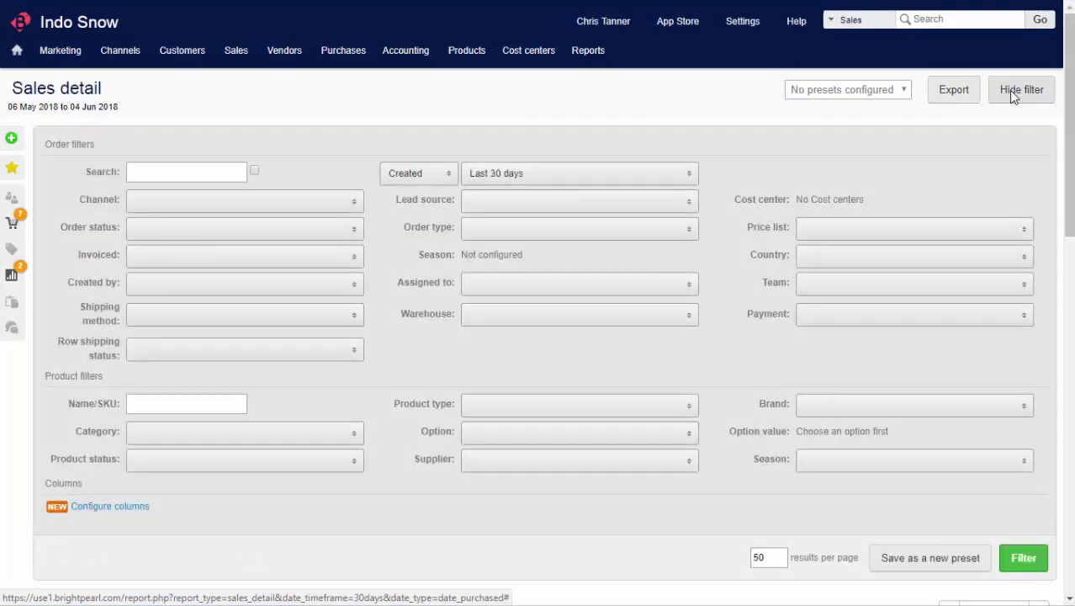